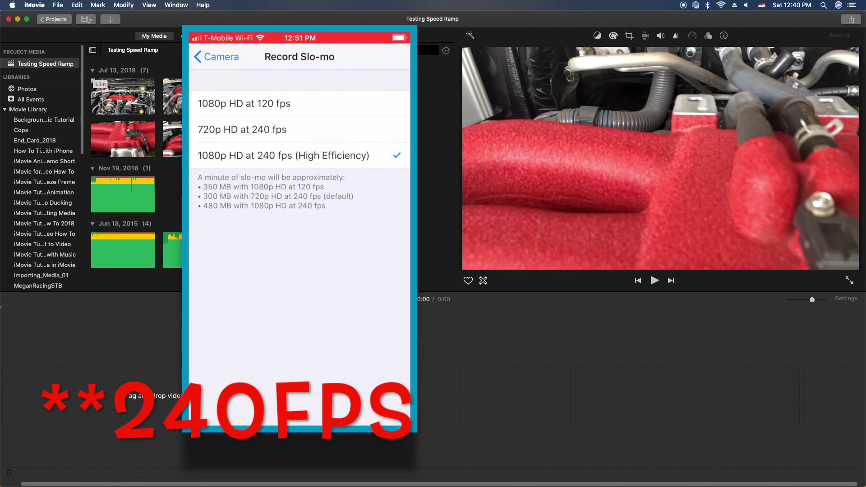
Select the first Jul 13, 2019 engine clip and play it in the viewer
left_click(125, 102)
key("space")
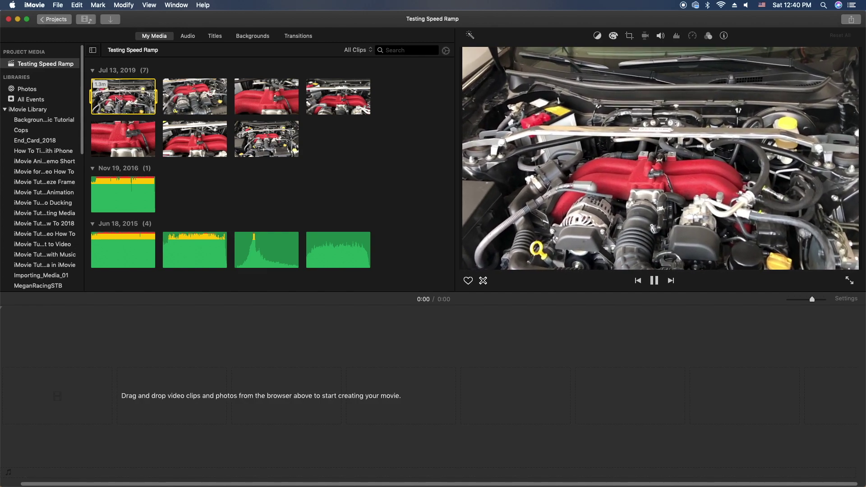
key("space")
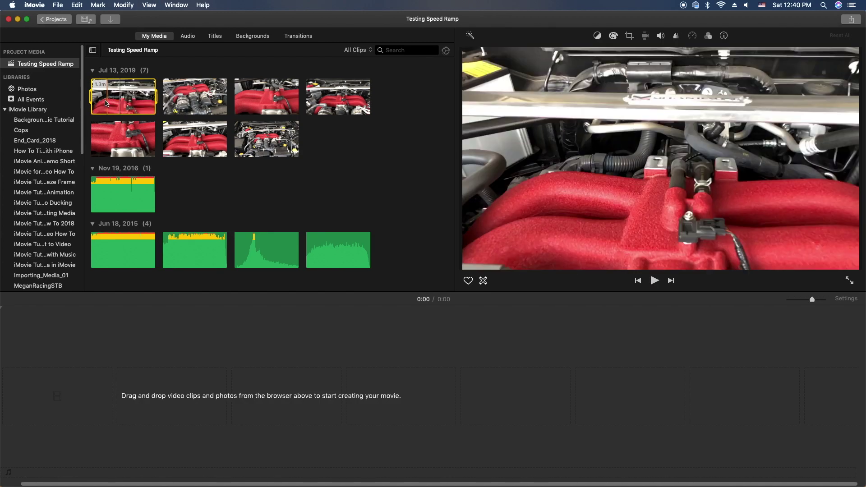
key("space")
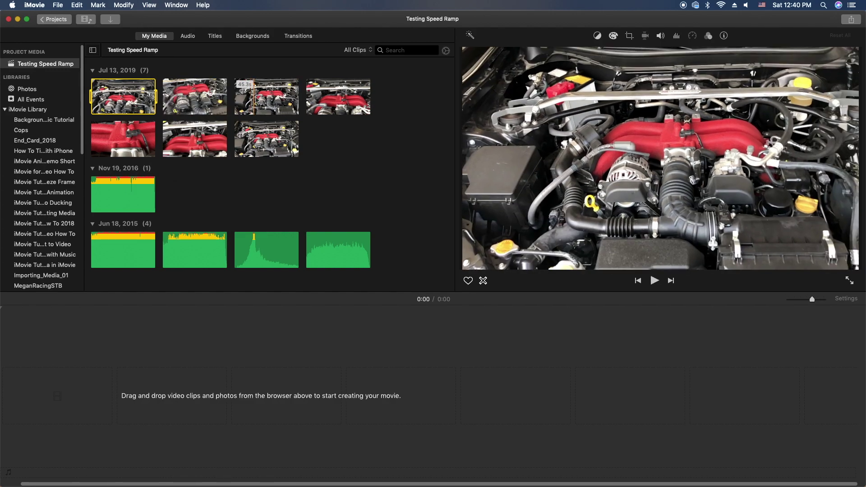
key("space")
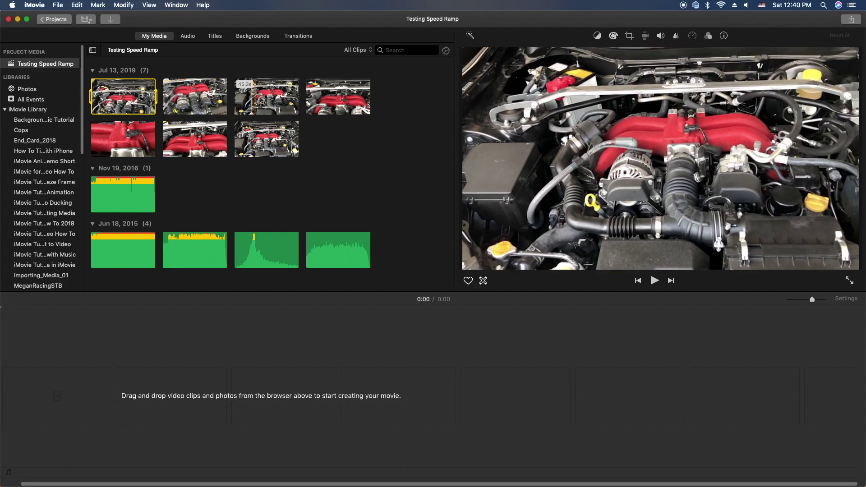
Add the 45.3-second engine clip to the timeline and mark a range from 0:34 toward its end
left_click_drag(251, 101, 143, 383)
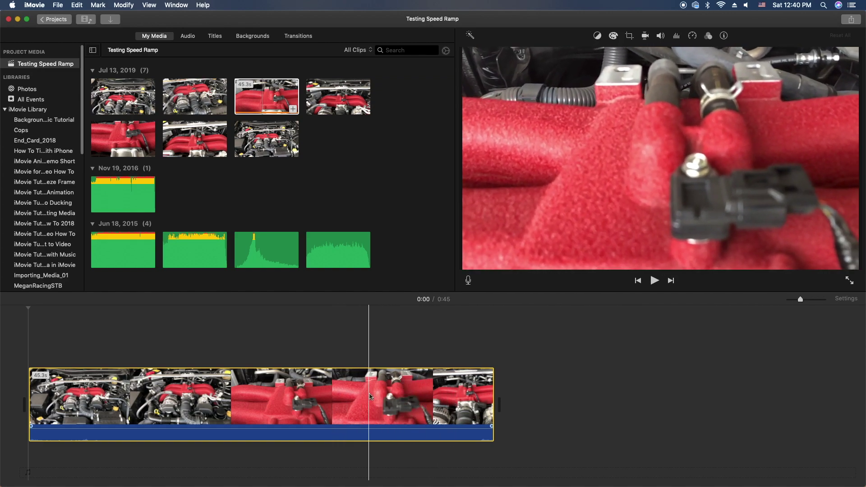
left_click(384, 400)
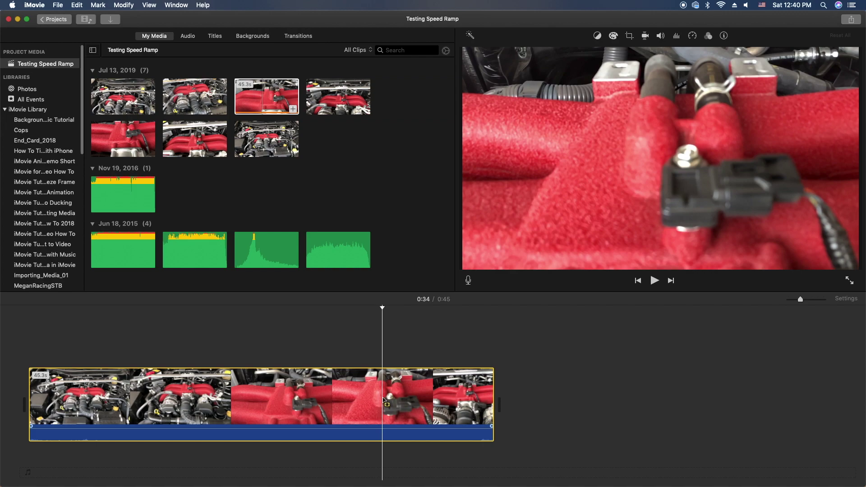
left_click_drag(384, 400, 481, 401)
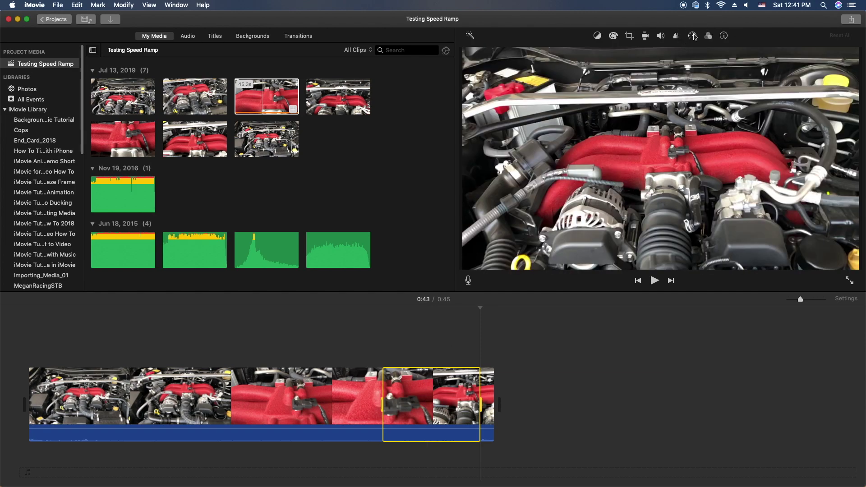
left_click(692, 36)
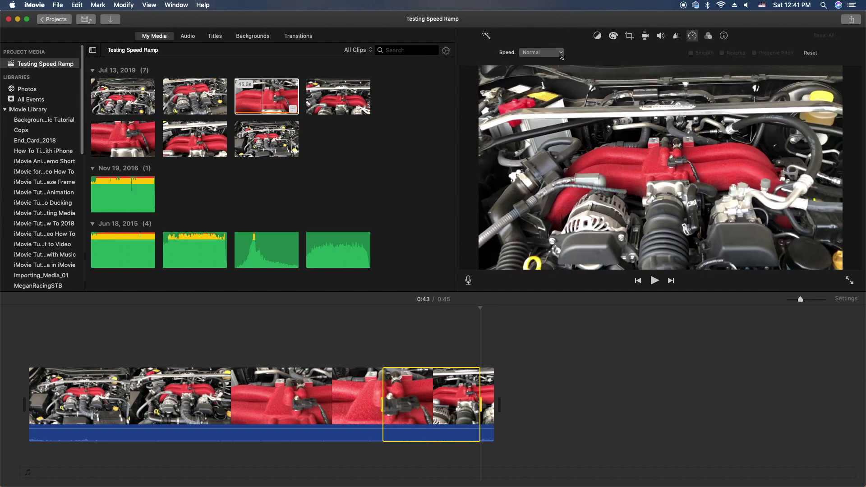
Set the marked range to a Custom speed of 4000%, shortening the movie from 0:45 to 0:36
left_click(561, 53)
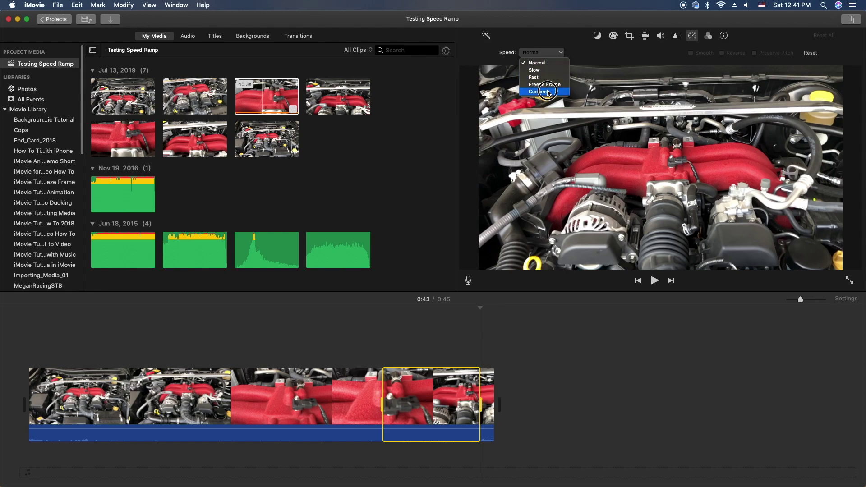
left_click(548, 91)
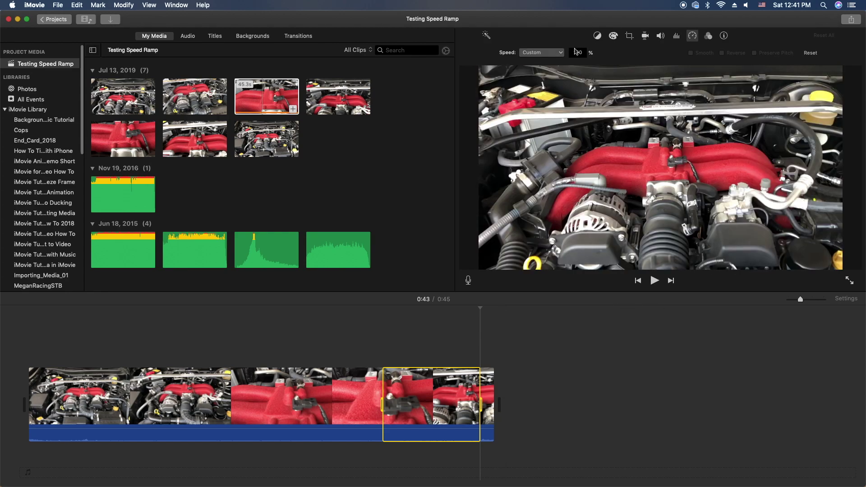
double_click(572, 53)
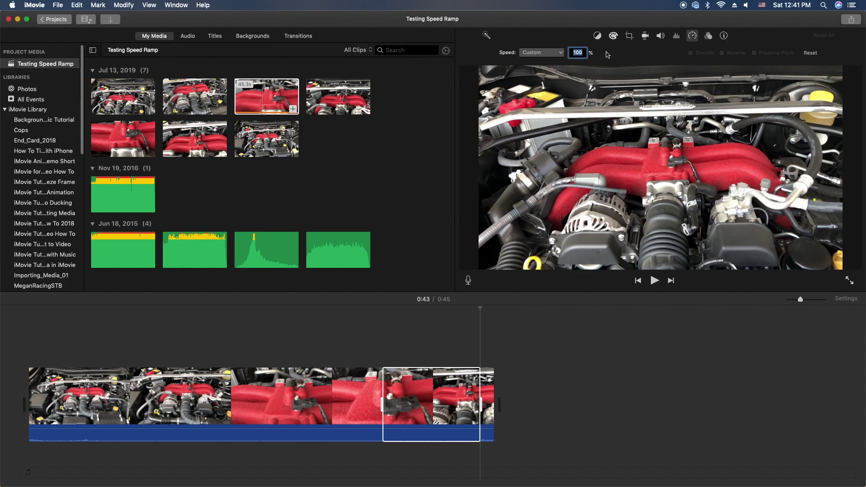
key("Return")
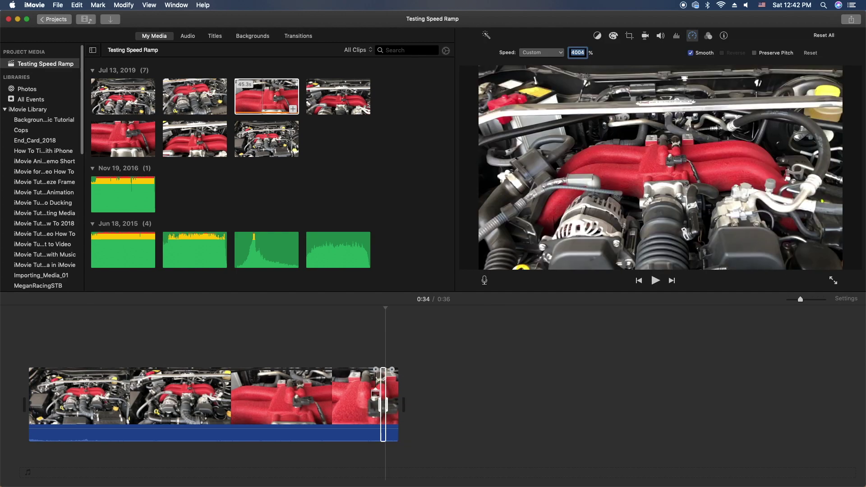
Zoom the timeline in on the engine clip and play the movie back once
left_click(384, 406)
left_click_drag(808, 299, 824, 300)
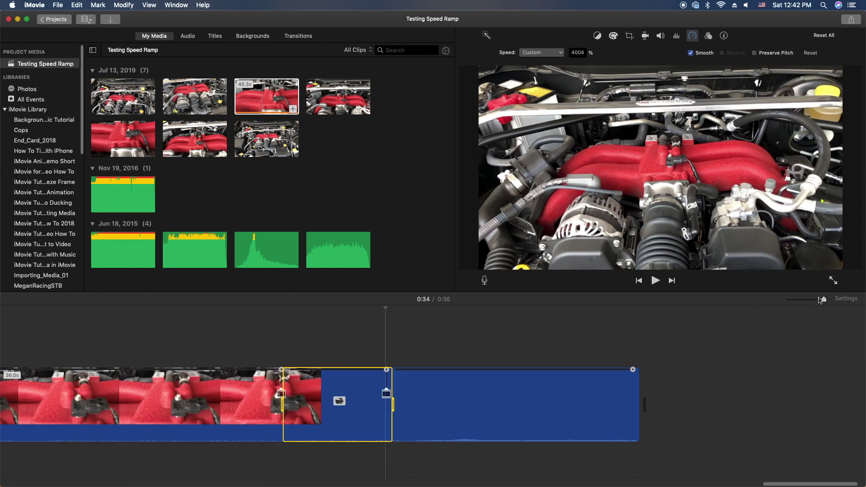
left_click(251, 336)
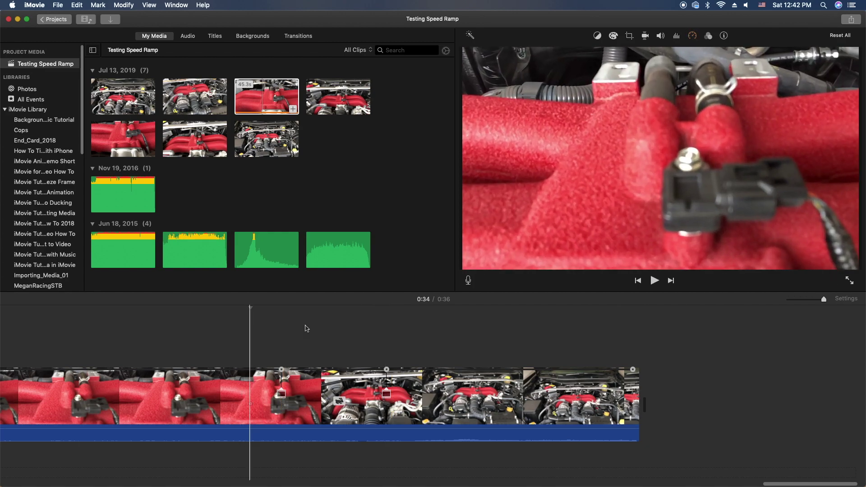
key("space")
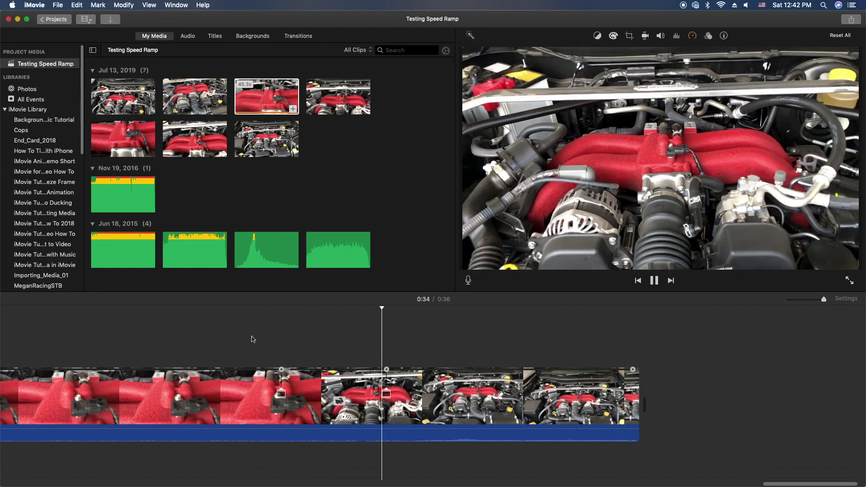
key("space")
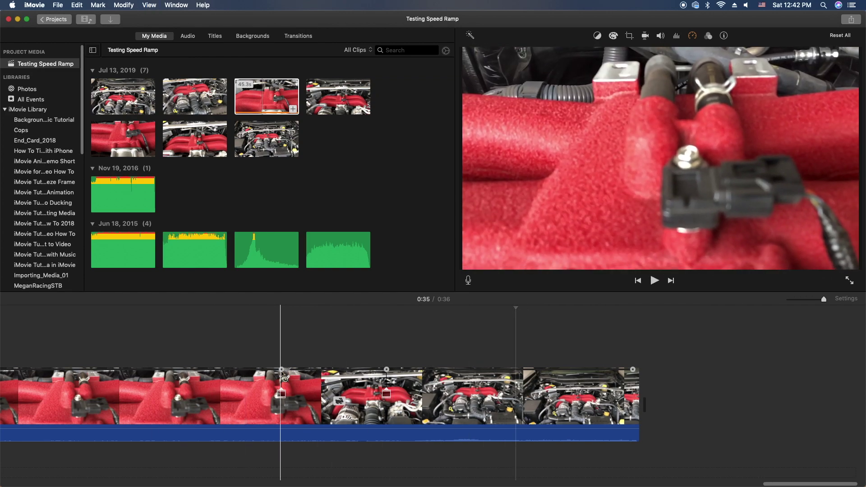
Replay the sped-up section from just before it to check the ramp
left_click(257, 374)
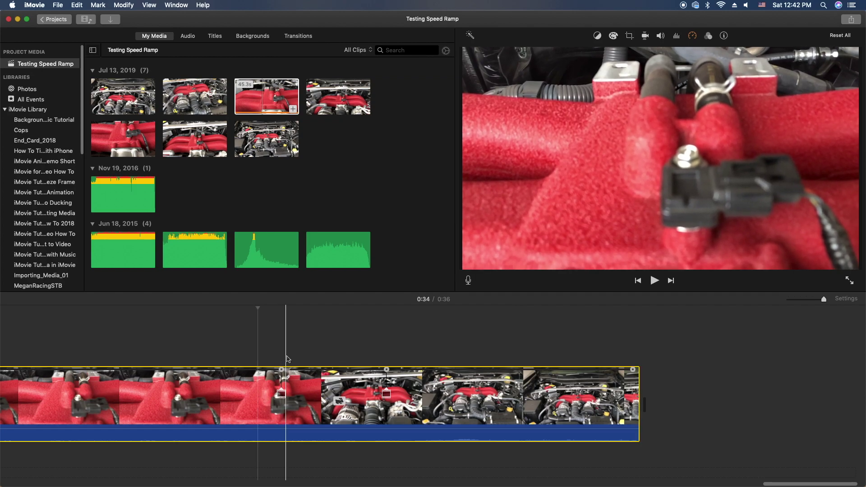
left_click(212, 344)
key("space")
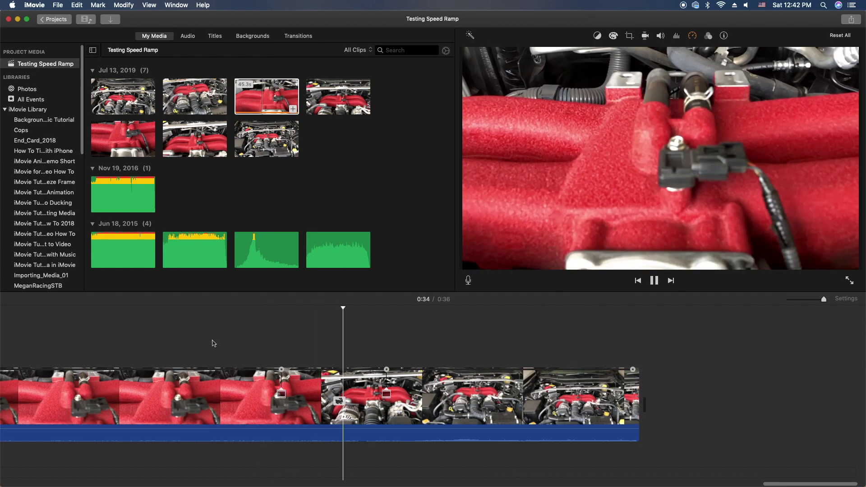
key("space")
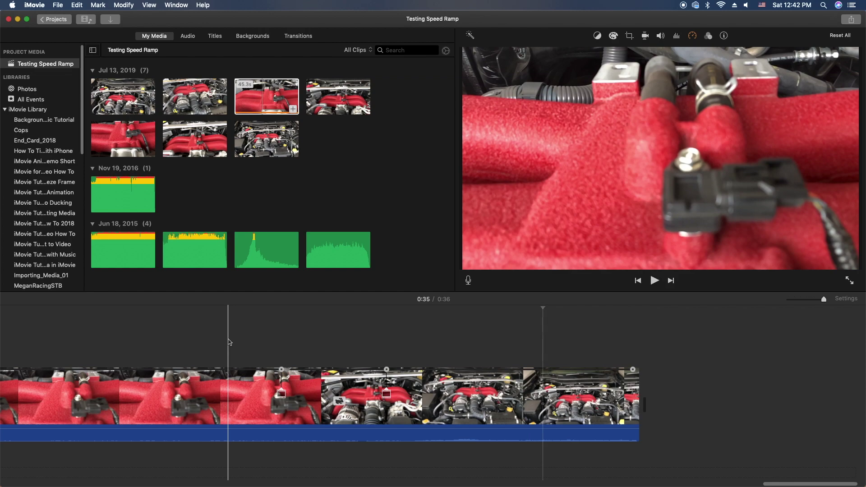
key("space")
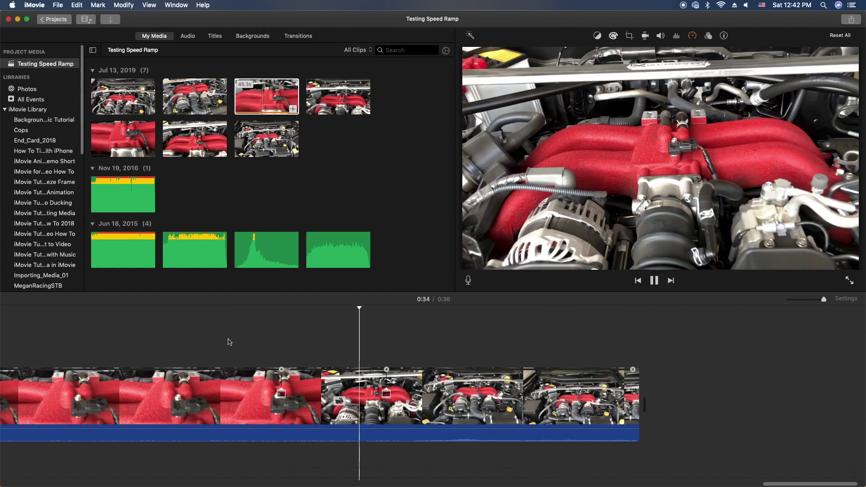
key("space")
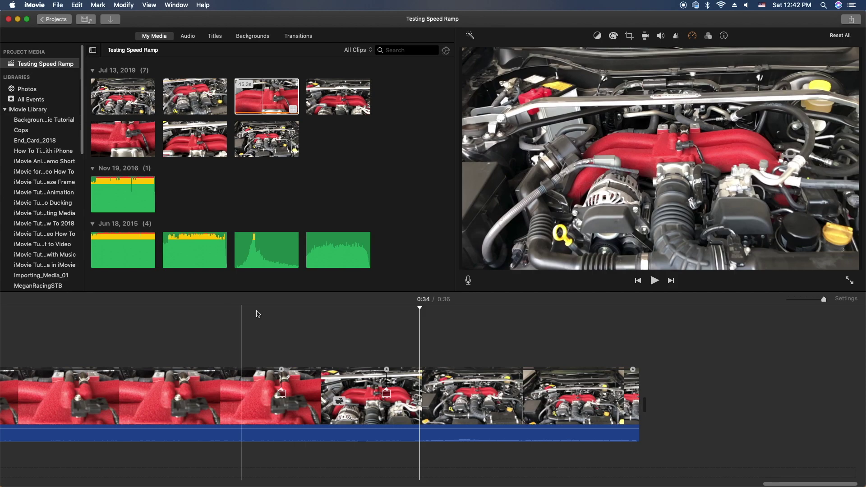
Place the 2.7-second Tape Rewinding 03 sound under the video, split it and delete the longer part
left_click(330, 254)
left_click_drag(328, 252, 278, 464)
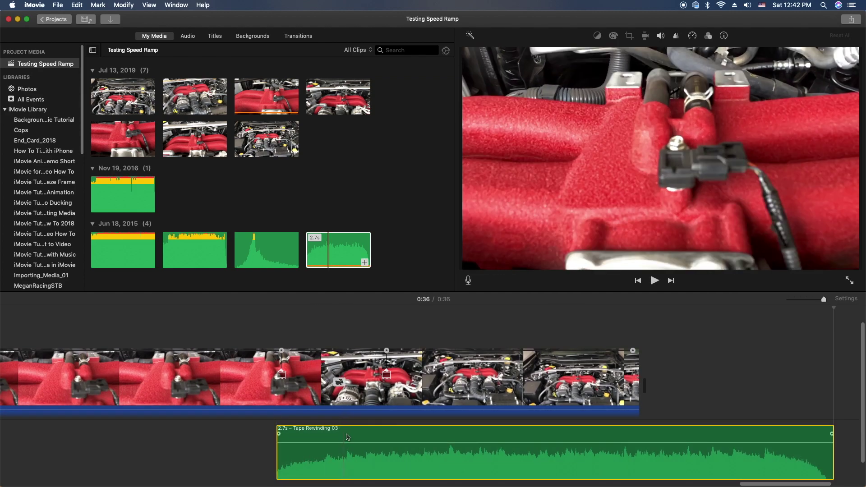
right_click(349, 436)
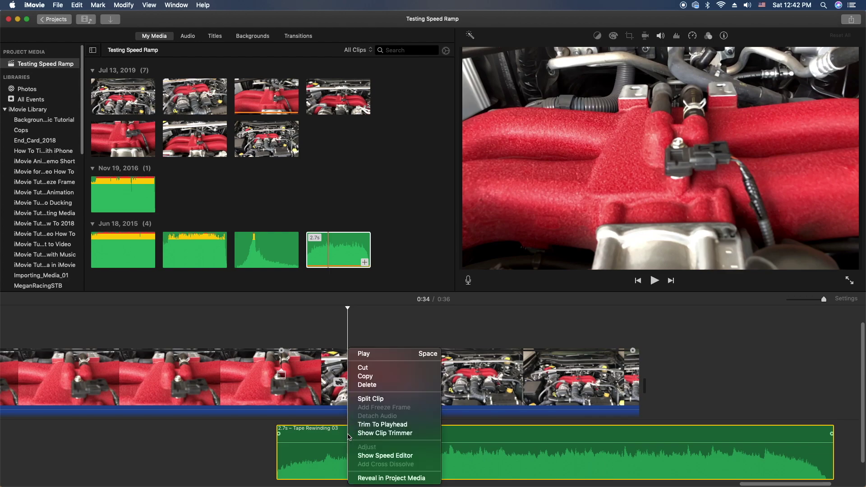
left_click(370, 399)
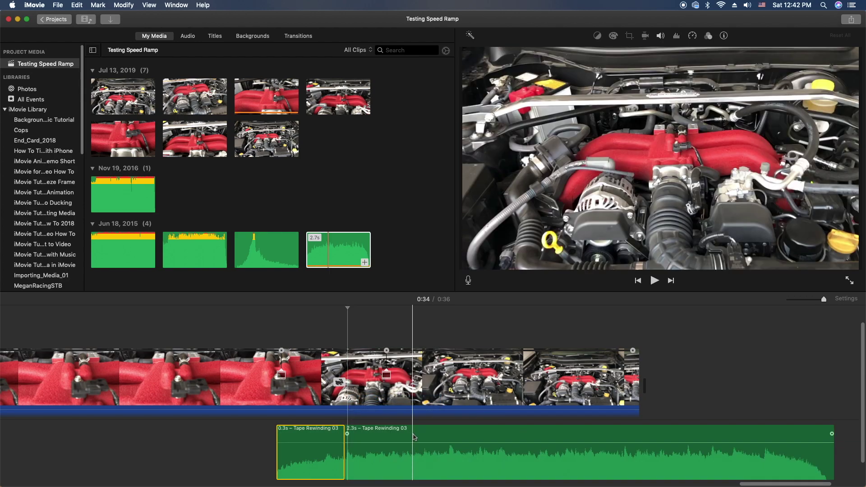
key("Delete")
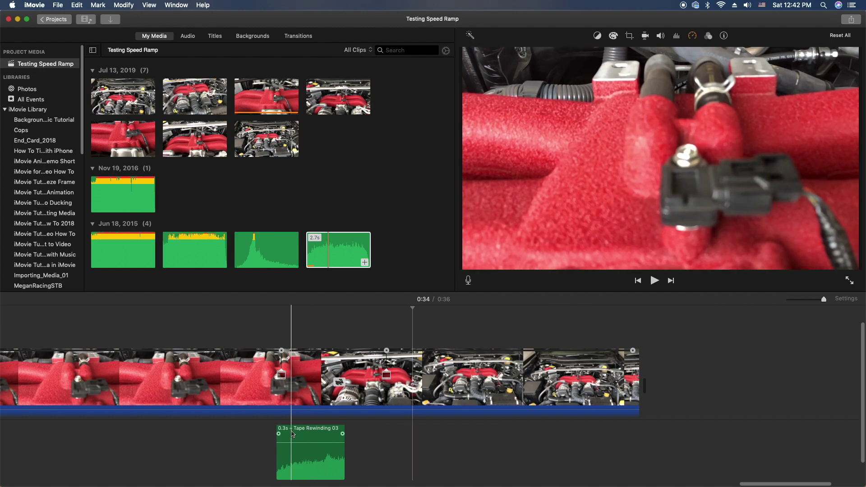
left_click_drag(287, 434, 284, 432)
Preview the section with the remaining sound effect, checking the computer's output volume
left_click(239, 326)
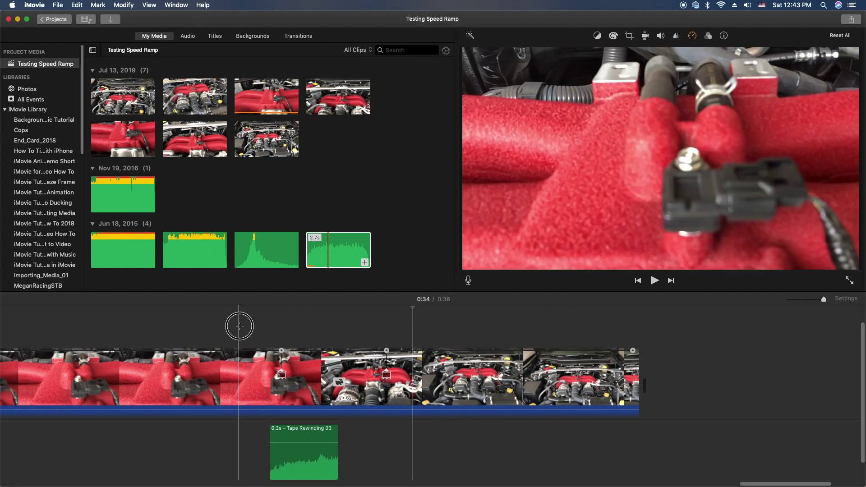
key("space")
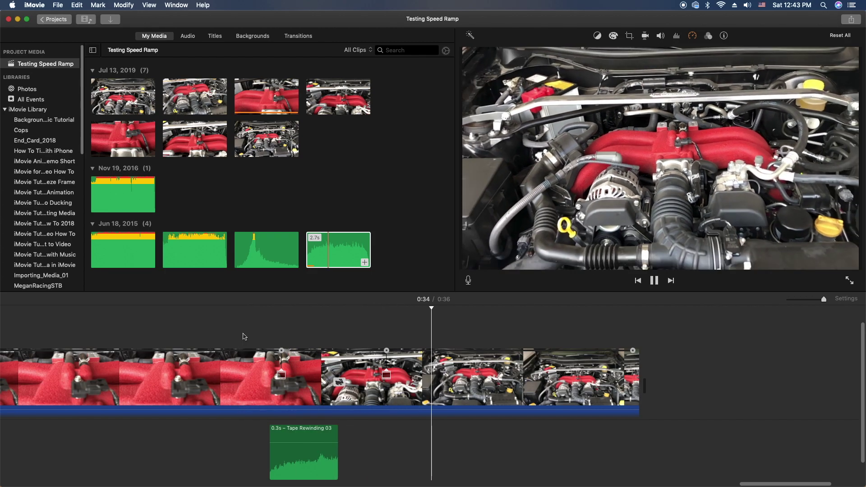
key("space")
left_click(301, 442)
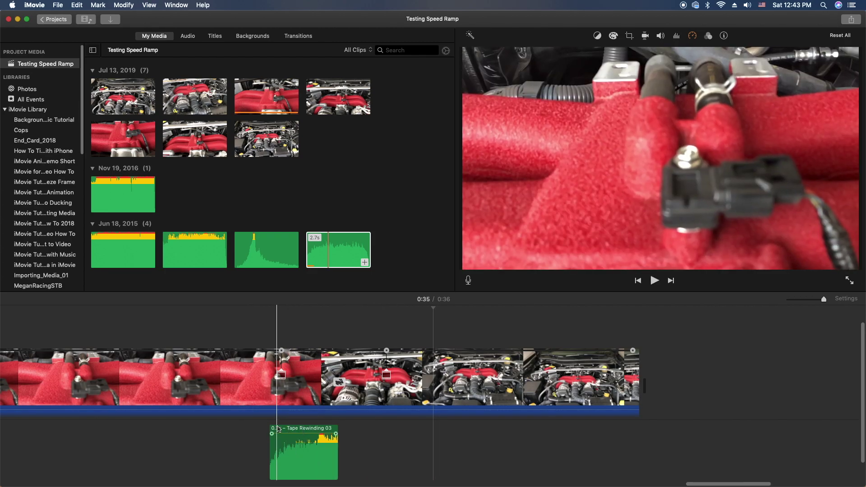
key("space")
key("space")
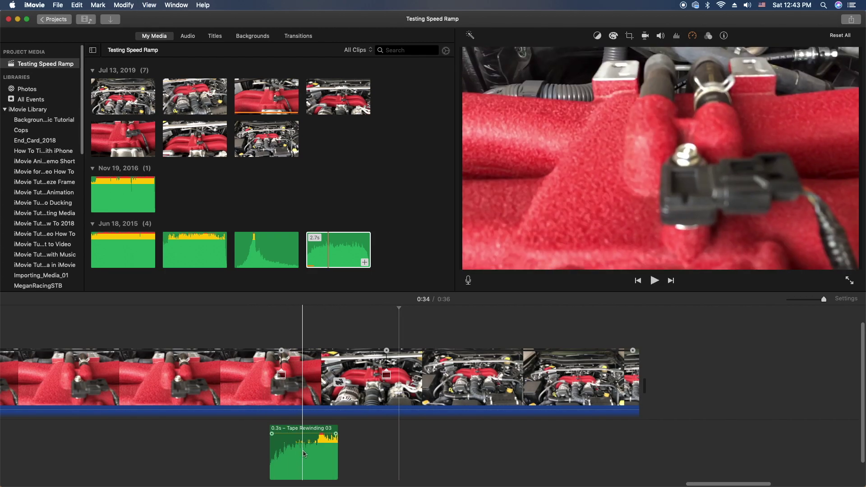
left_click(748, 7)
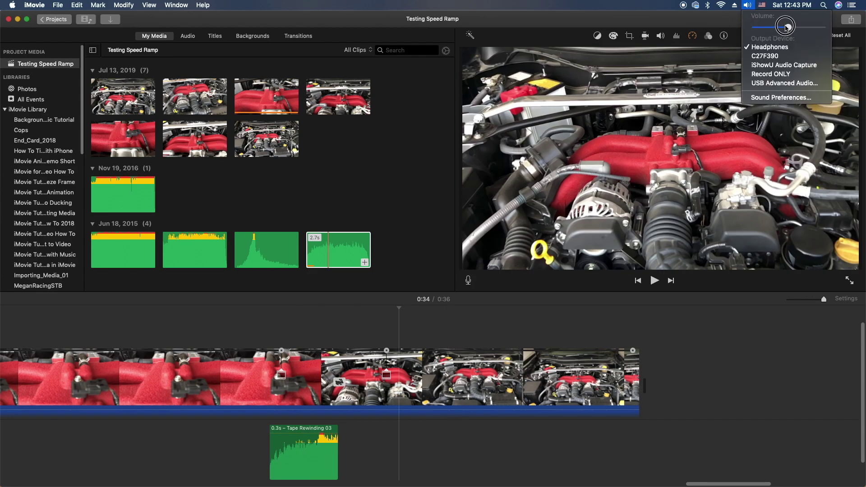
key("Escape")
key("space")
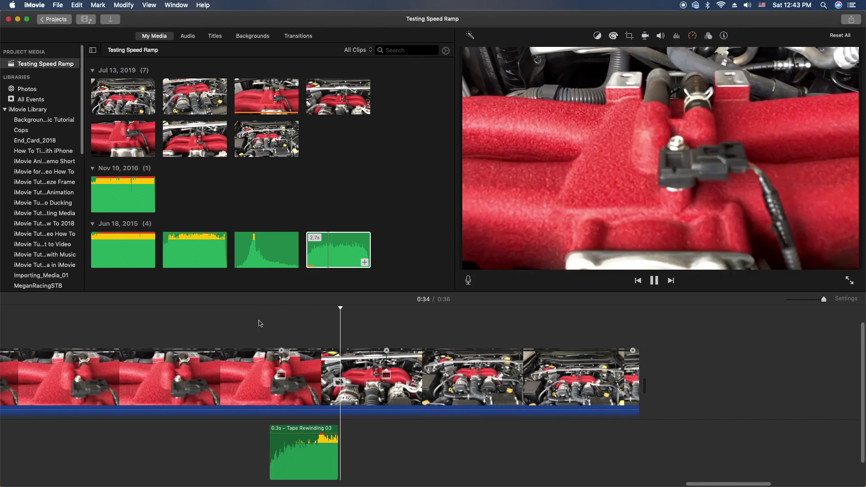
key("space")
Shift the sound later, split it with Cmd-B, delete the leading half and preview the 0.3s remainder
left_click_drag(287, 451, 315, 440)
left_click(290, 445)
key("super+b")
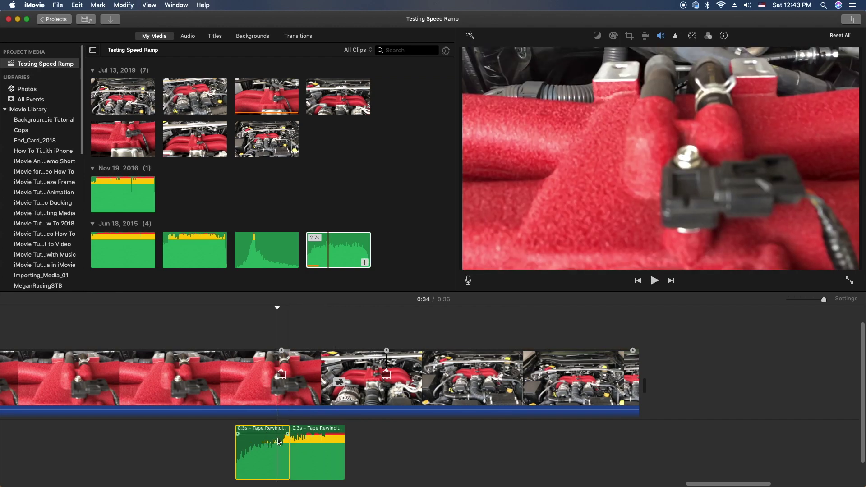
key("Delete")
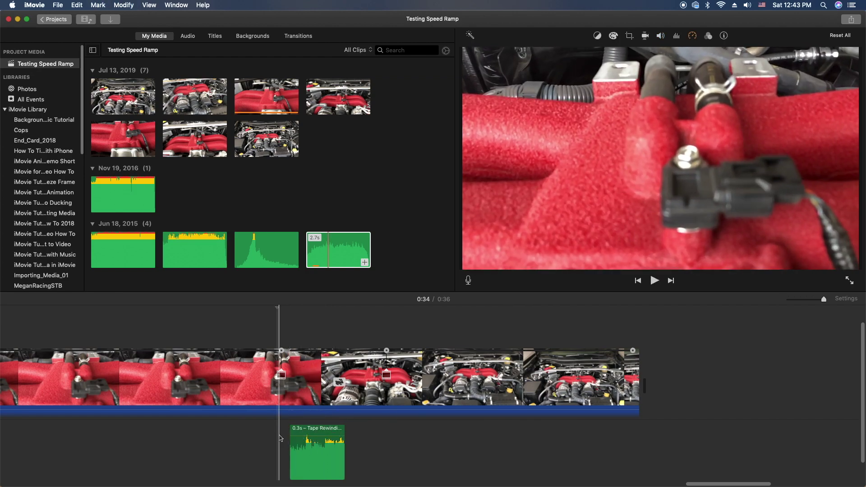
key("space")
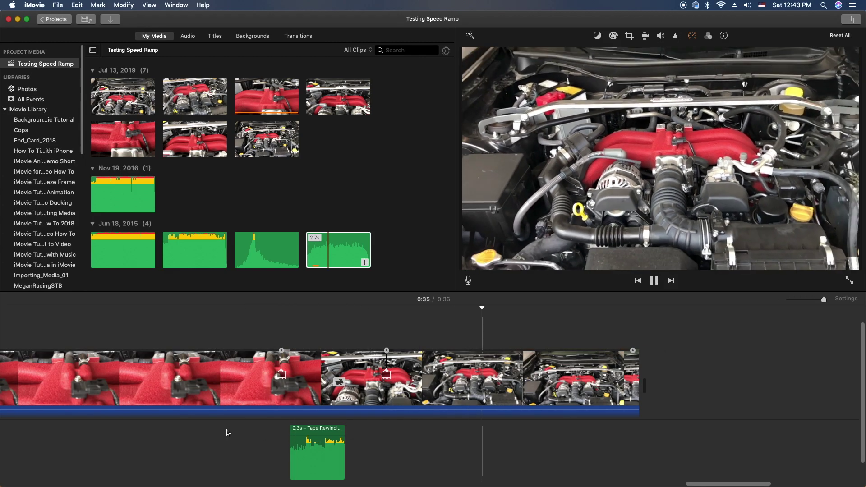
key("space")
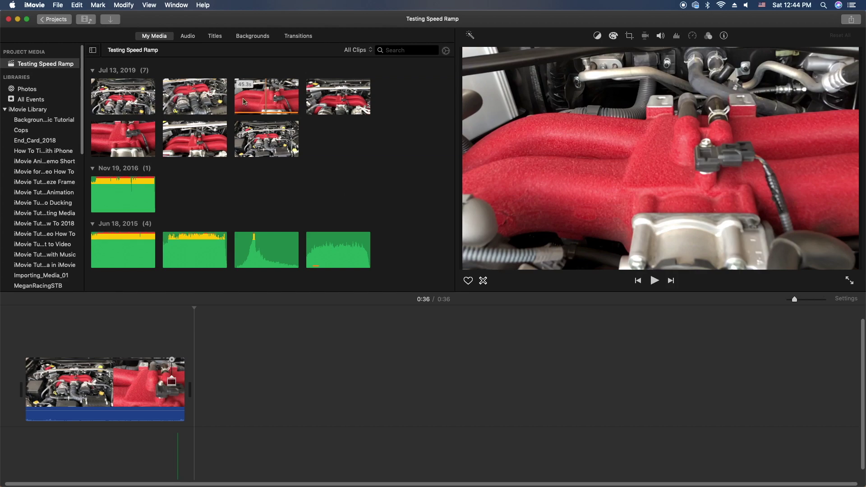
Append the 45.3s engine clip after the first and mark a slightly shortened range at its end
left_click_drag(264, 97, 248, 390)
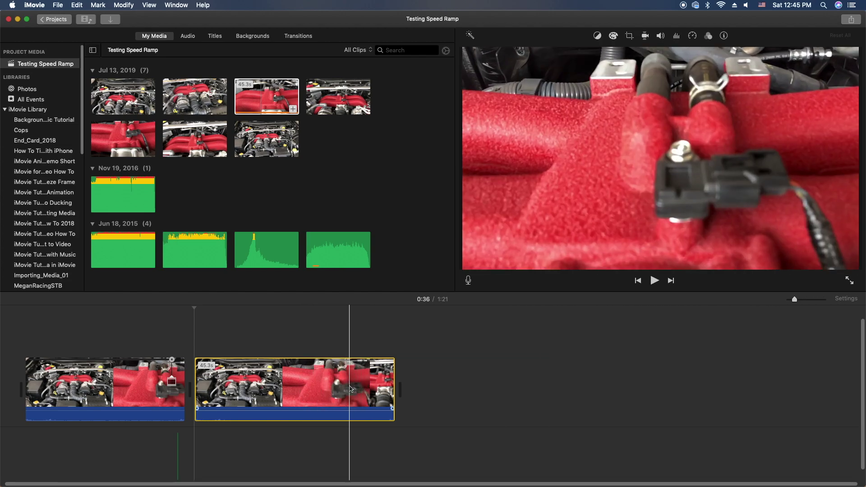
left_click(351, 388)
left_click(351, 387)
mouse_move(351, 387)
left_mouse_down()
mouse_move(386, 388)
mouse_move(350, 387)
left_mouse_up()
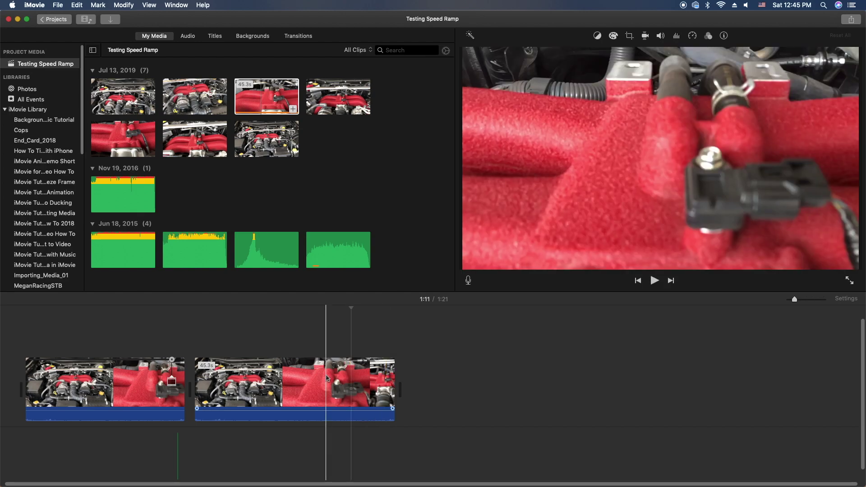
left_click(356, 380)
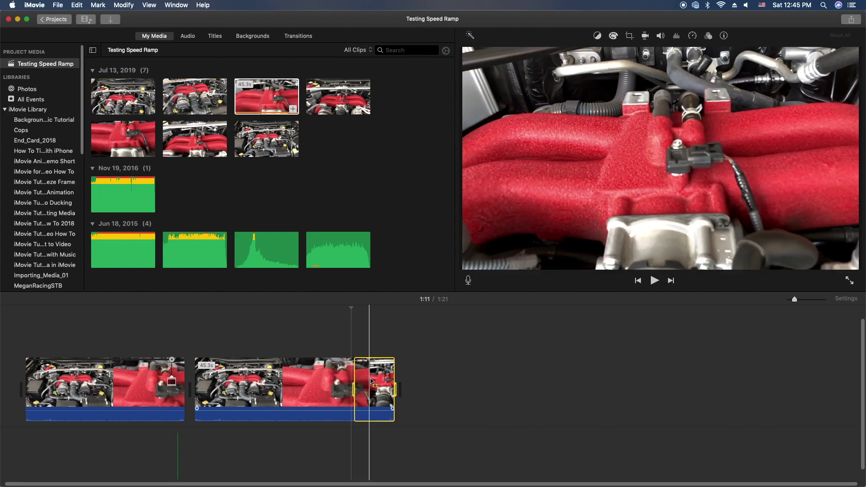
left_click_drag(391, 380, 379, 383)
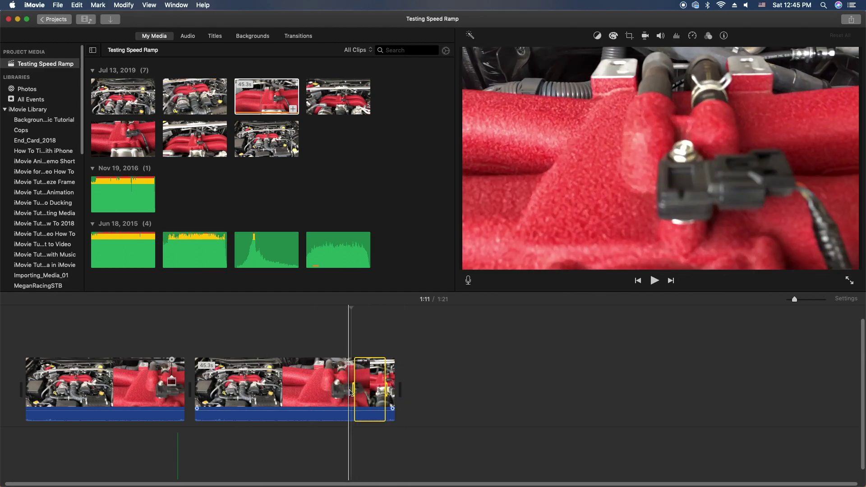
key("super+r")
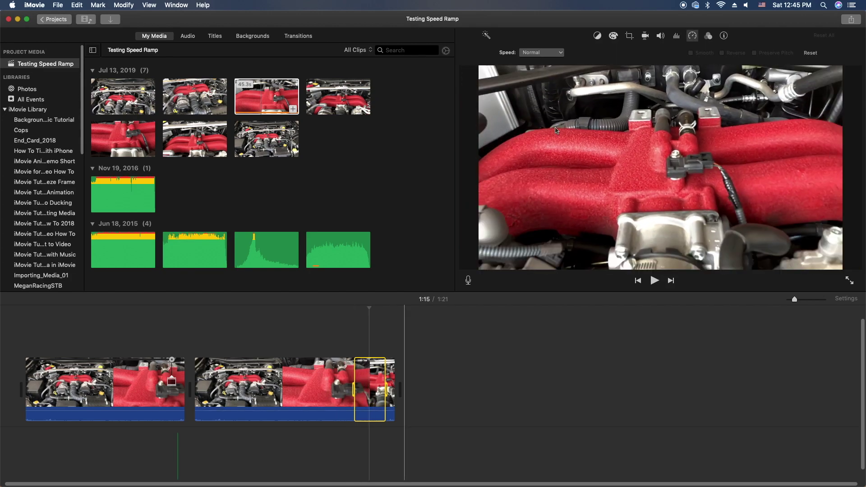
Set the marked range to Custom speed 3188% and play it back, shortening the movie to 1:14
left_click(692, 38)
left_click(691, 38)
left_click(562, 53)
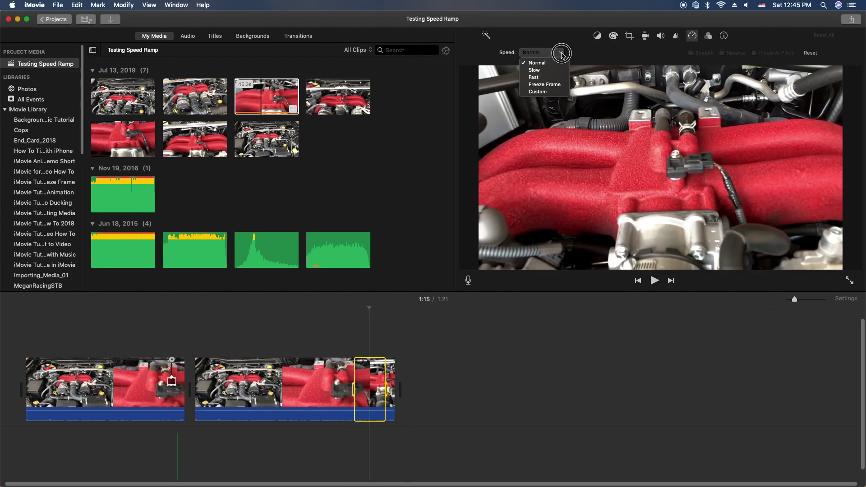
left_click(551, 91)
left_click(578, 52)
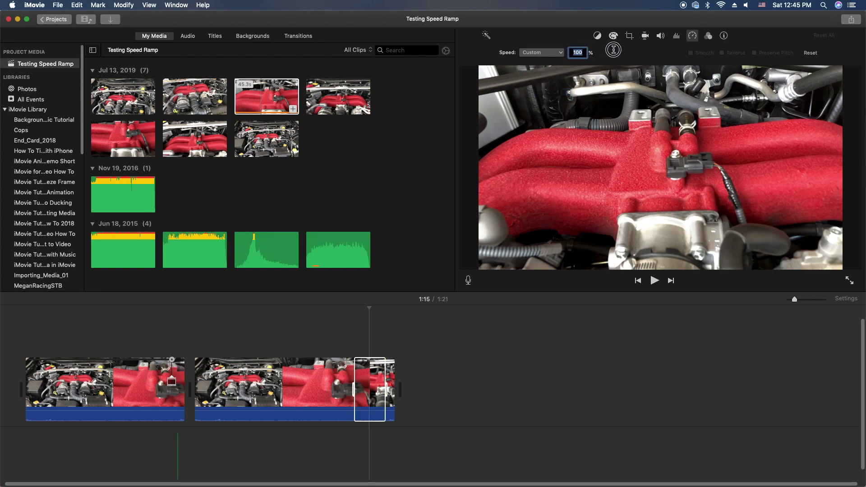
type("3188")
key("Return")
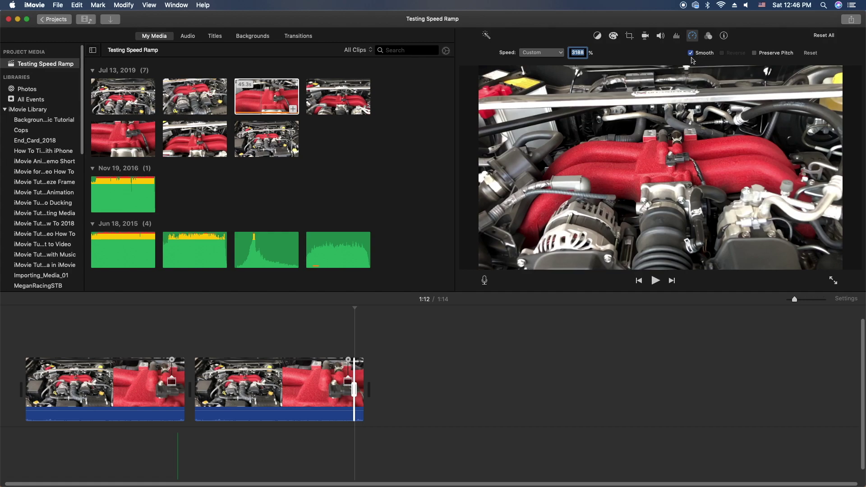
key("Return")
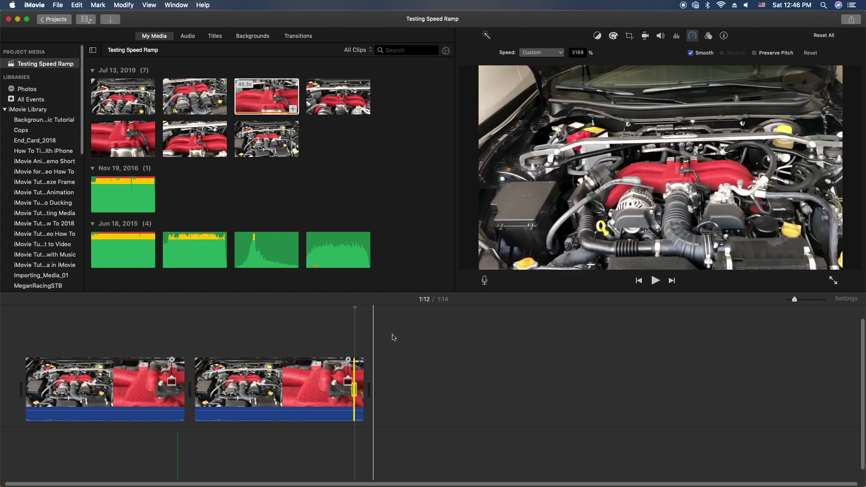
left_click_drag(794, 299, 806, 299)
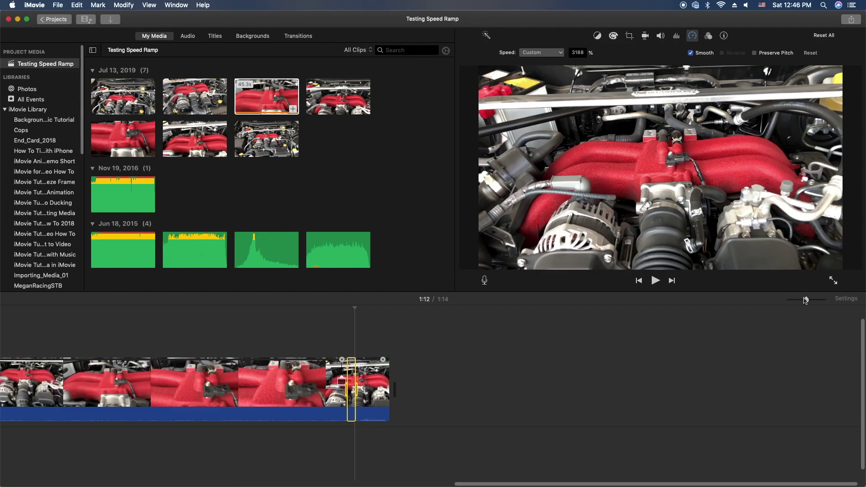
key("space")
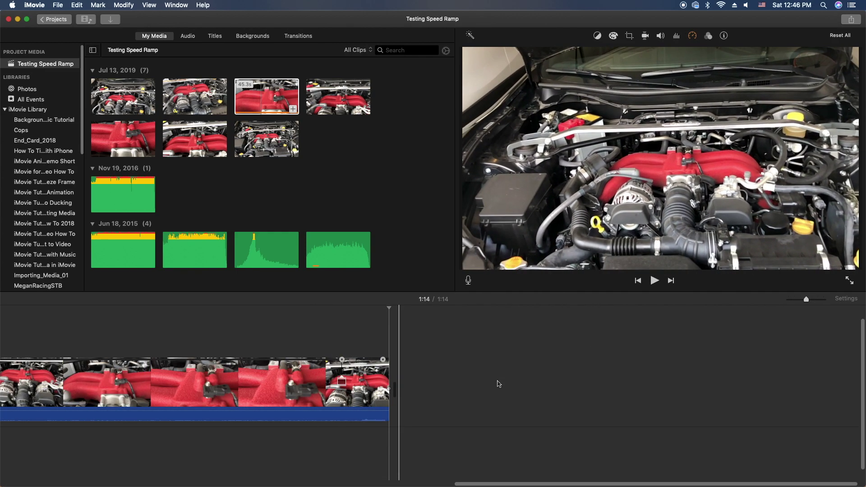
key("space")
key("space")
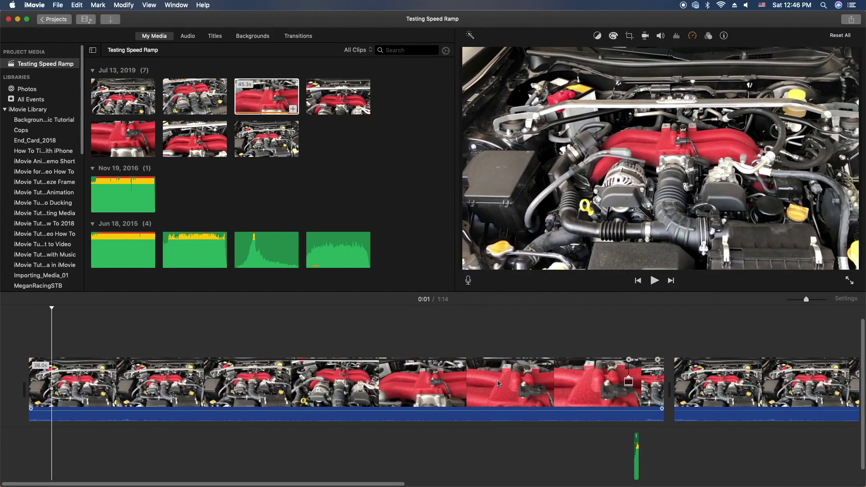